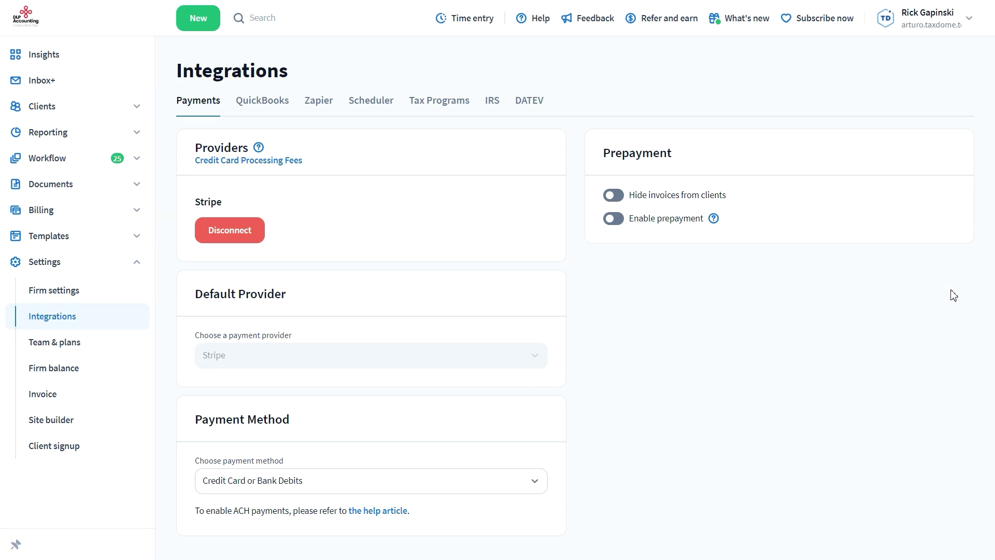
Switch on Enable prepayment in the Payments integration's Prepayment card.
{"action": "left_click", "coordinate": [617, 222]}
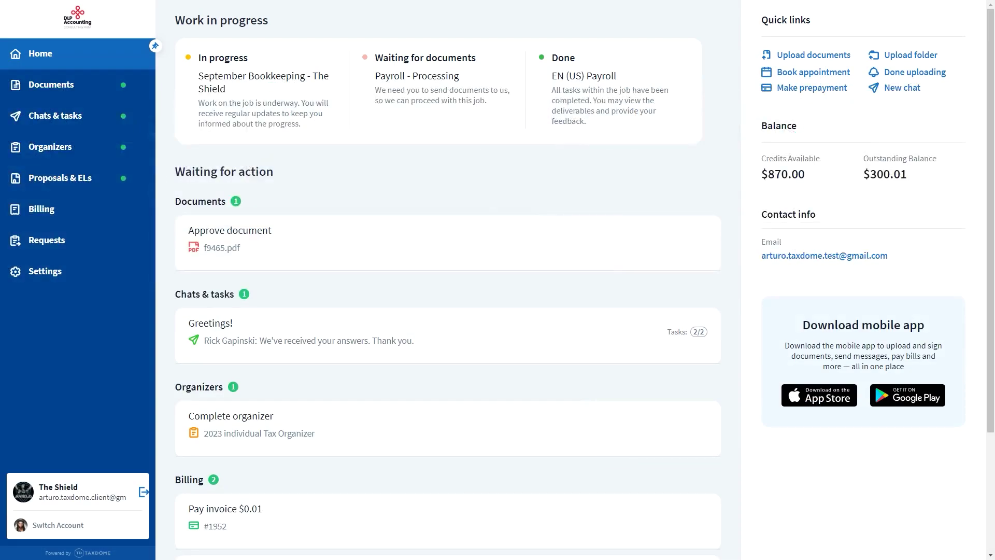
As the client, pay a $500 prepayment by card from the portal's Make prepayment link.
{"action": "left_click", "coordinate": [805, 88]}
{"action": "type", "text": "500"}
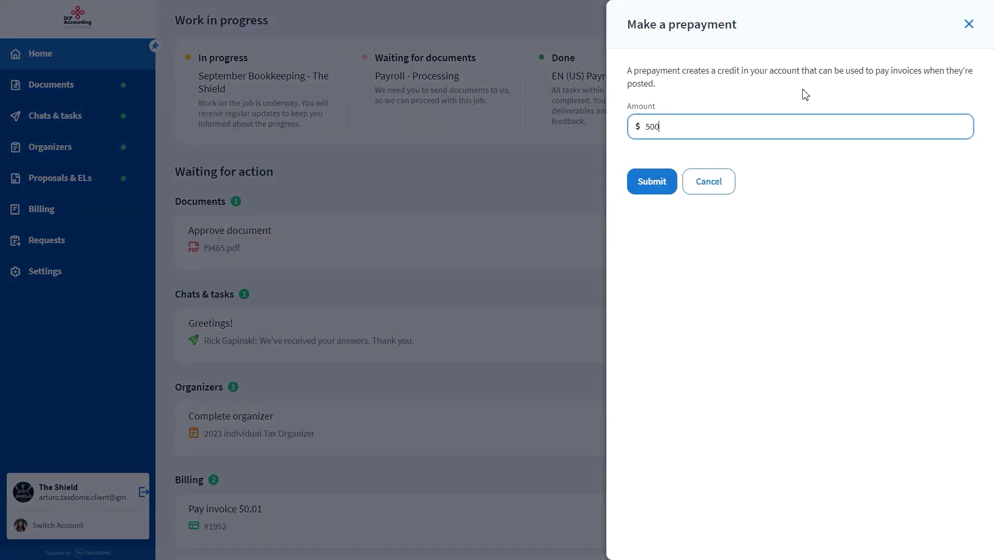
{"action": "left_click", "coordinate": [660, 187]}
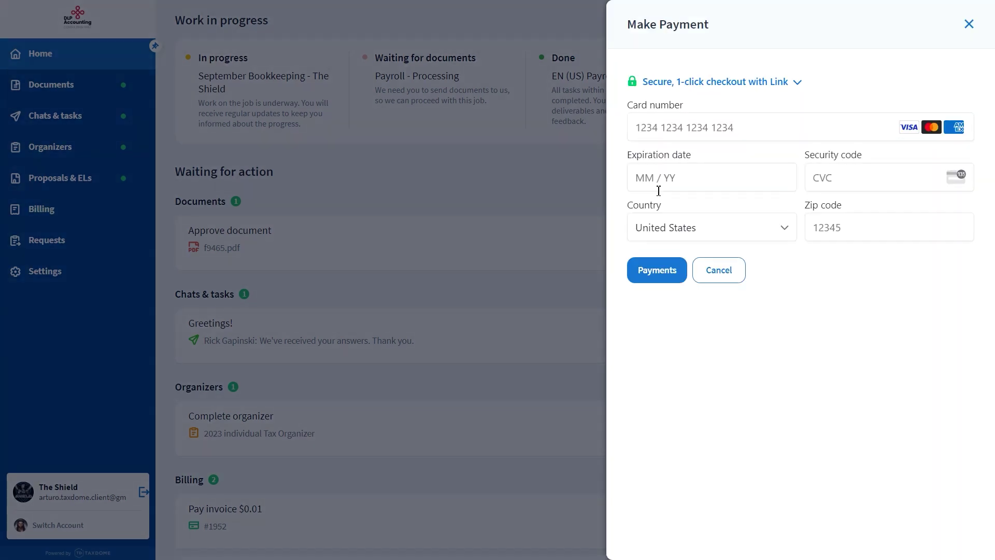
{"action": "left_click", "coordinate": [657, 270]}
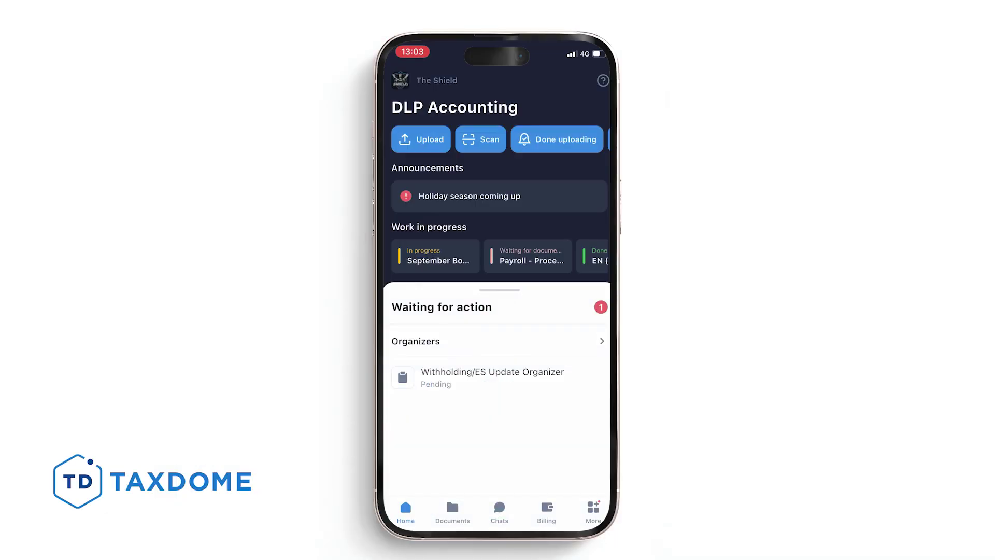
Submit a $500 prepayment from the mobile app's prepayment form.
{"action": "scroll", "coordinate": [500, 139], "scroll_direction": "right", "scroll_amount": 5}
{"action": "left_click", "coordinate": [557, 139]}
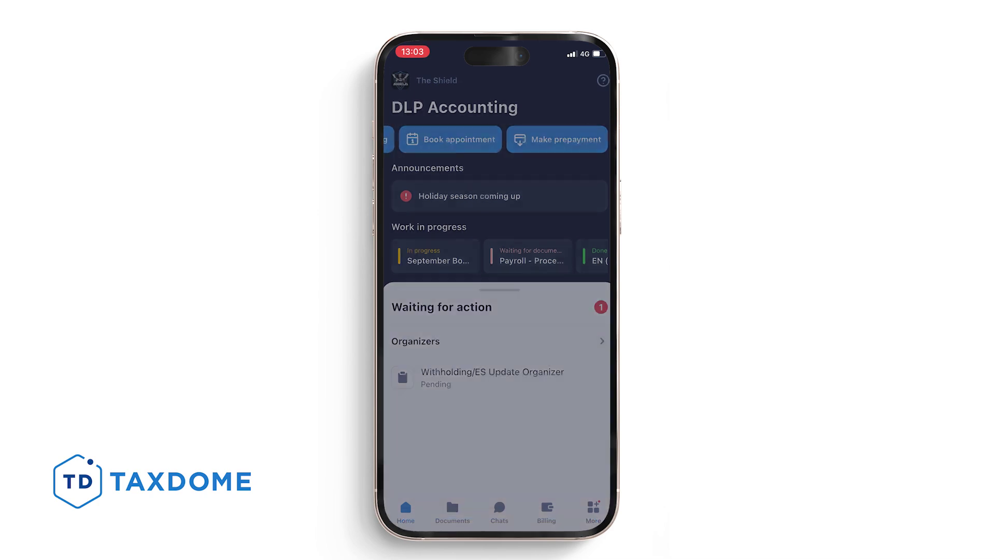
{"action": "type", "text": "500"}
{"action": "left_click", "coordinate": [499, 344]}
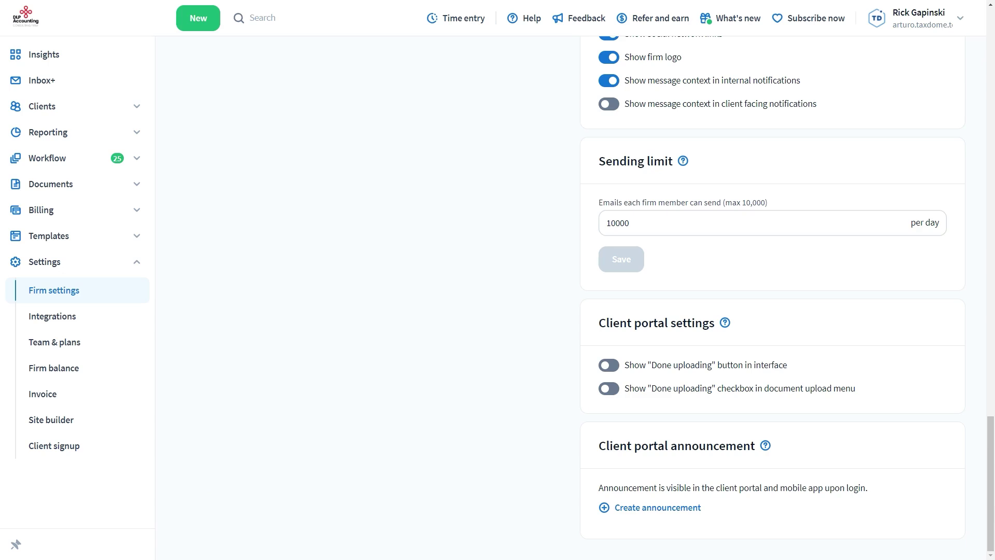
Turn on both Show "Done uploading" options: the portal button and the upload checkbox.
{"action": "left_click", "coordinate": [608, 365]}
{"action": "left_click", "coordinate": [615, 388]}
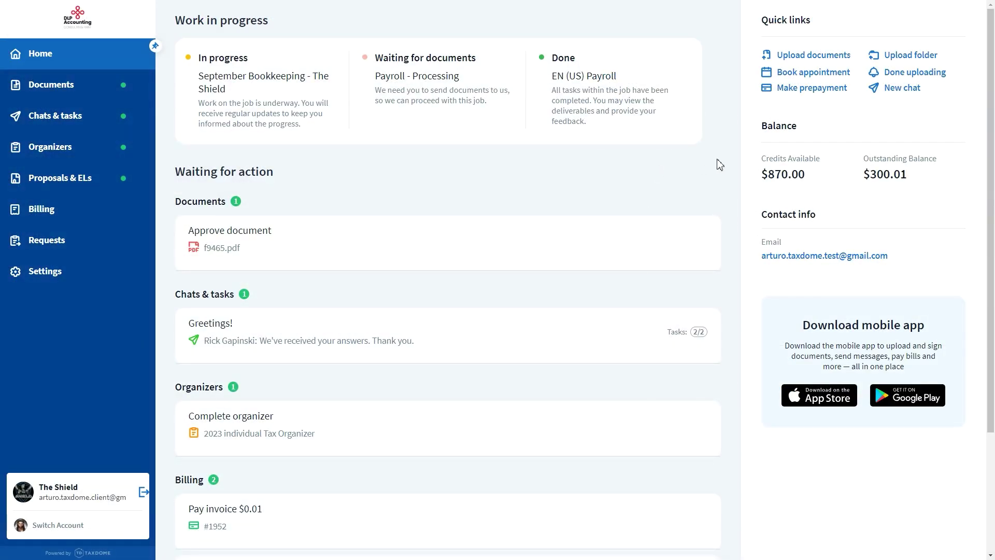
As the client, send the firm a Done uploading notification from the portal home.
{"action": "left_click", "coordinate": [944, 73]}
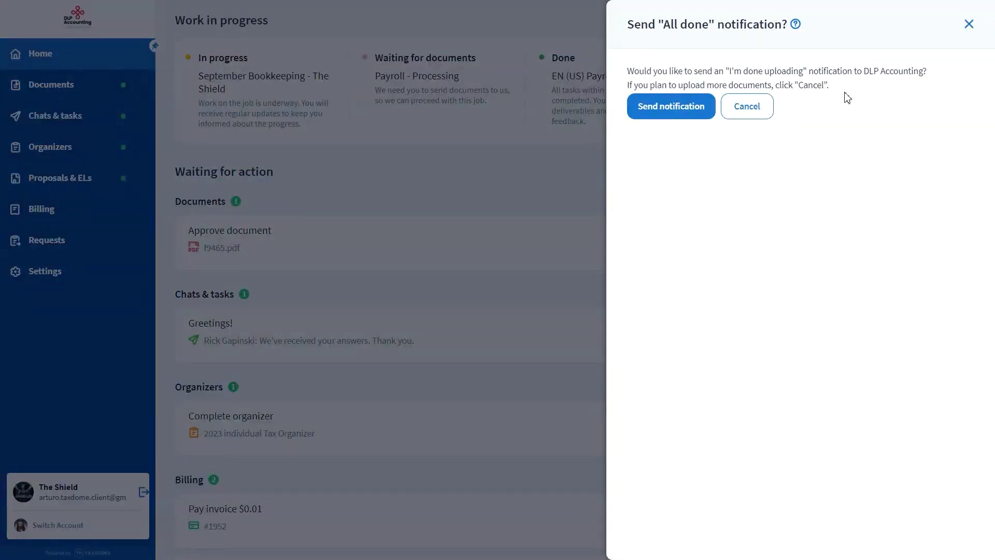
{"action": "left_click", "coordinate": [702, 109]}
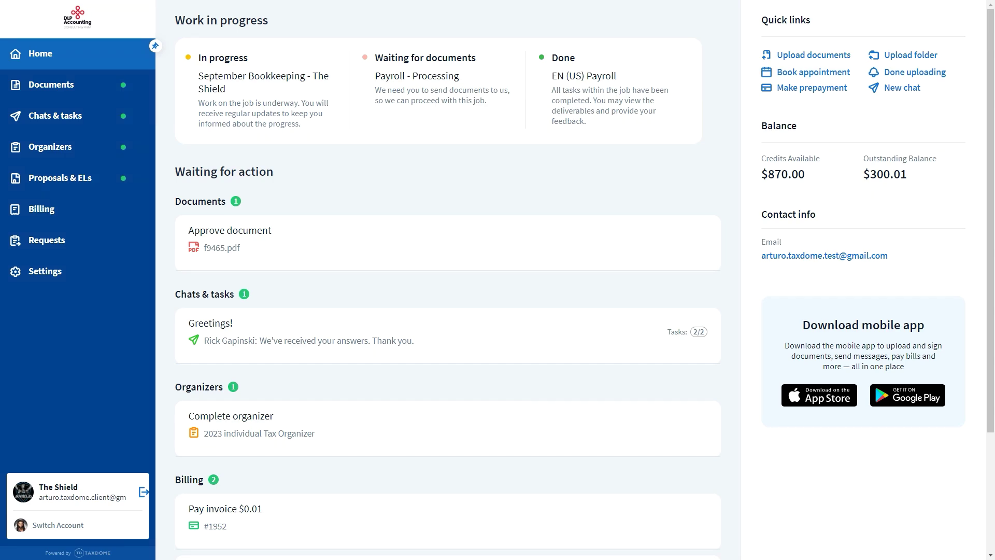
Schedule a 30 Minute Meeting for Thursday, October 10, 2024 at 9:30am.
{"action": "left_click", "coordinate": [825, 75]}
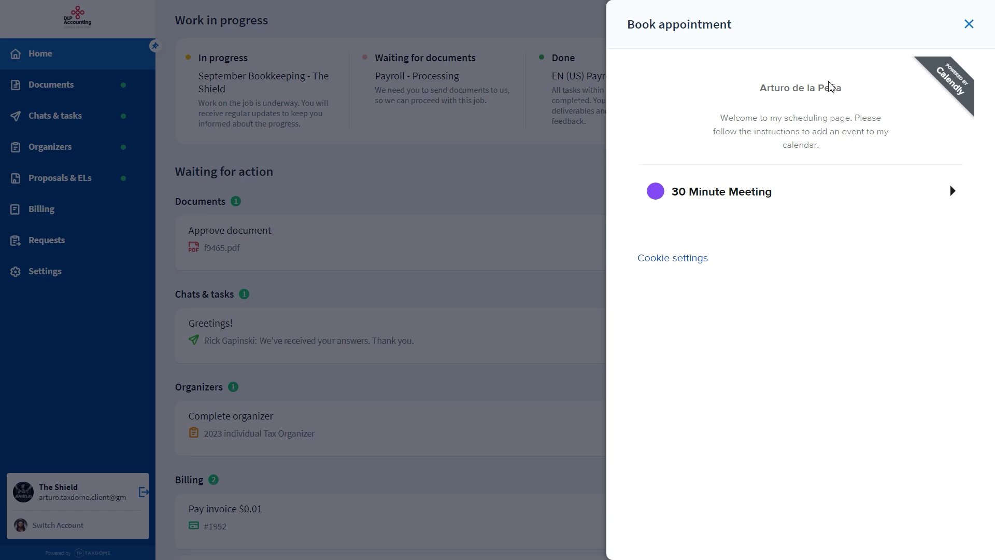
{"action": "left_click", "coordinate": [848, 193]}
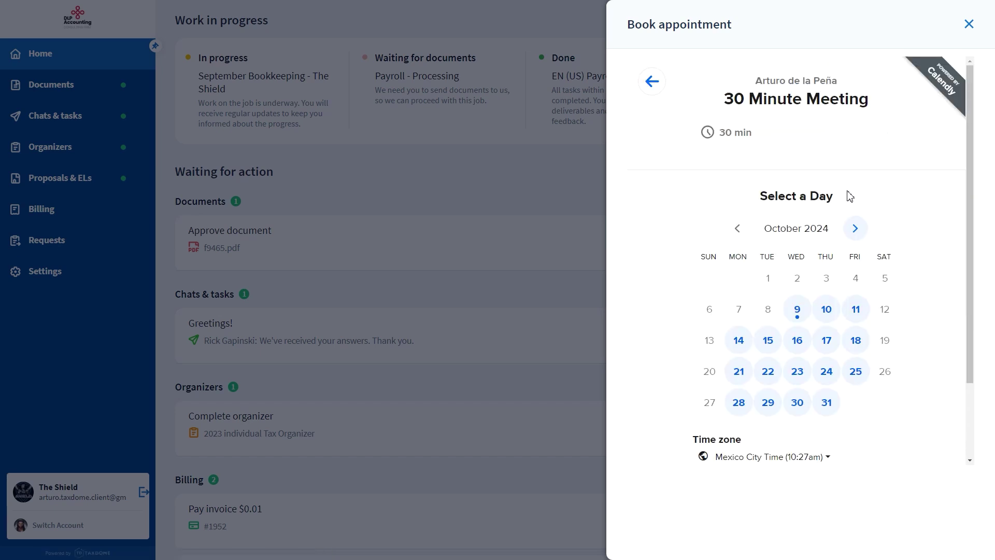
{"action": "left_click", "coordinate": [830, 311]}
{"action": "left_click", "coordinate": [832, 311]}
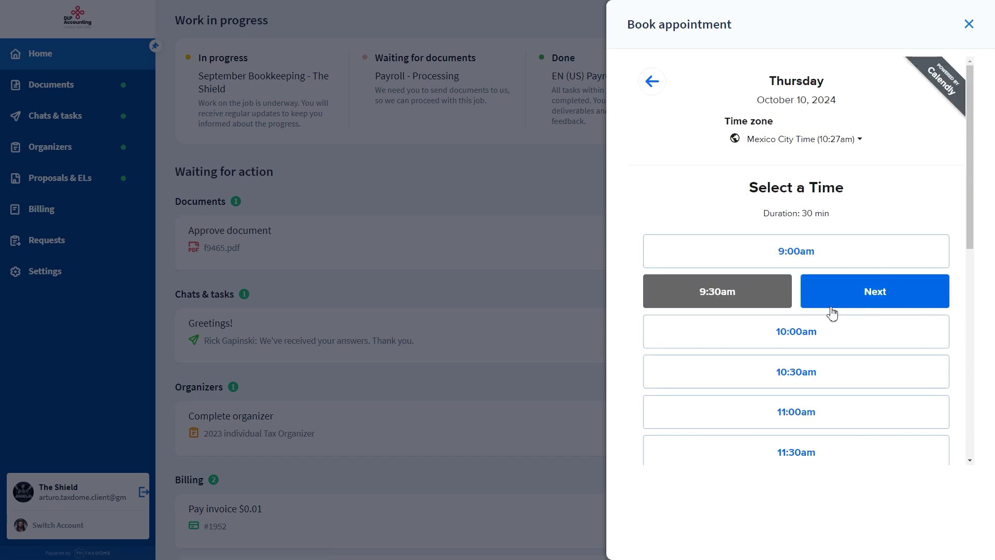
{"action": "left_click", "coordinate": [835, 303]}
{"action": "scroll", "coordinate": [954, 197], "scroll_direction": "down", "scroll_amount": 3}
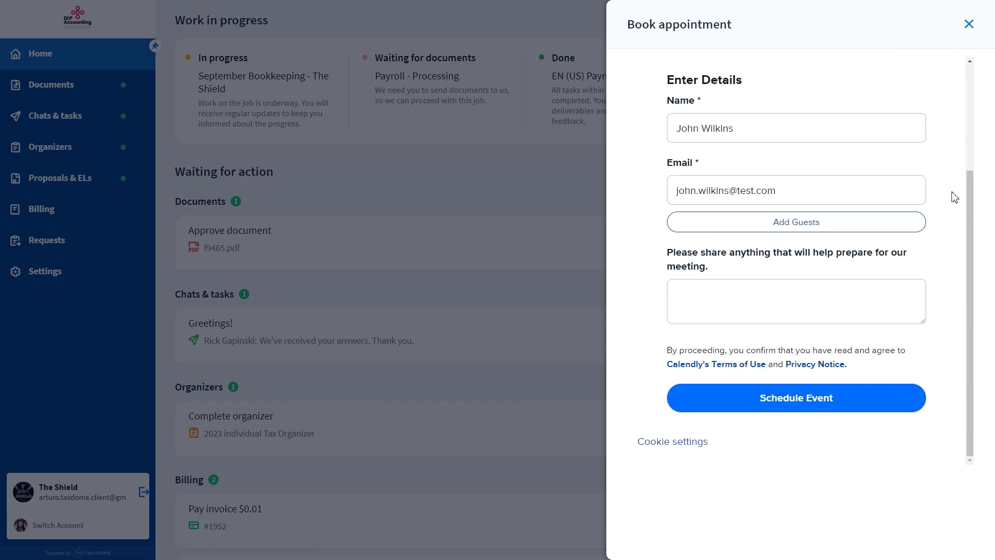
{"action": "left_click", "coordinate": [795, 398]}
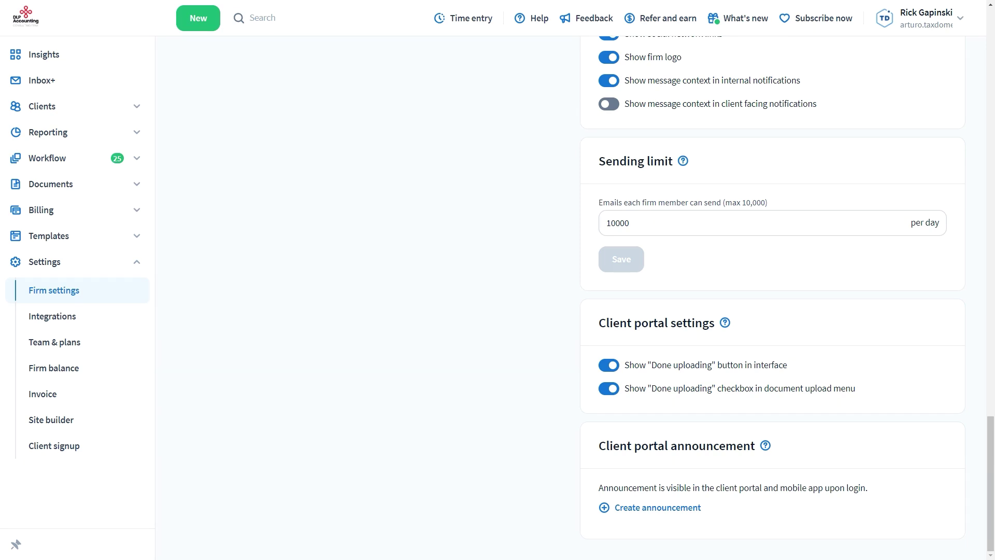
Publish the "Holiday season coming up" portal announcement, removed after Oct-10-2024.
{"action": "left_click", "coordinate": [669, 508]}
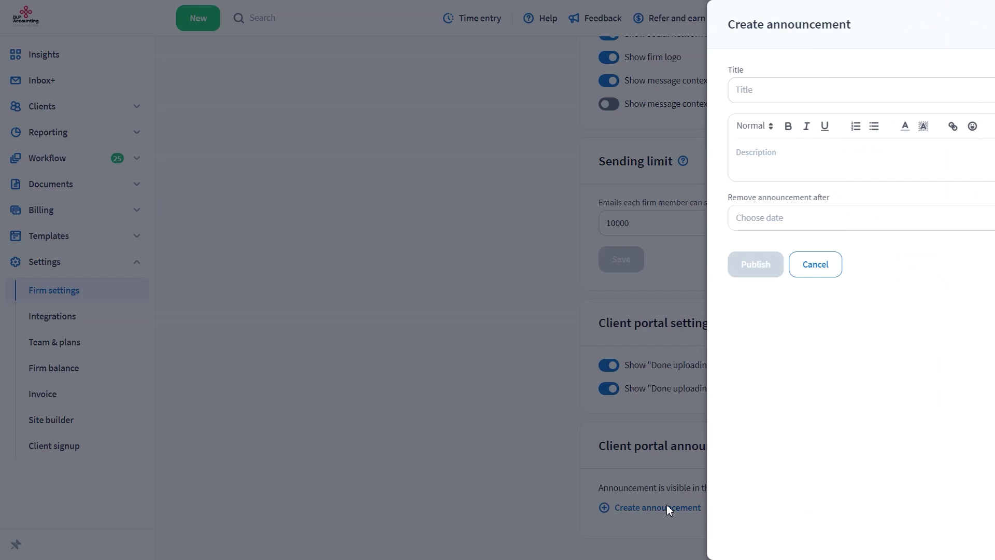
{"action": "left_click", "coordinate": [665, 88]}
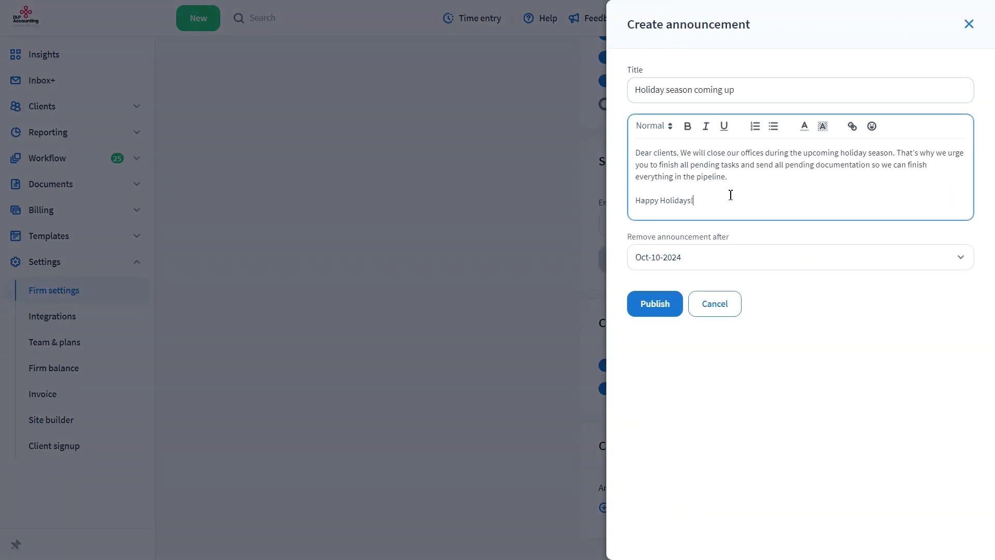
{"action": "left_click", "coordinate": [654, 303]}
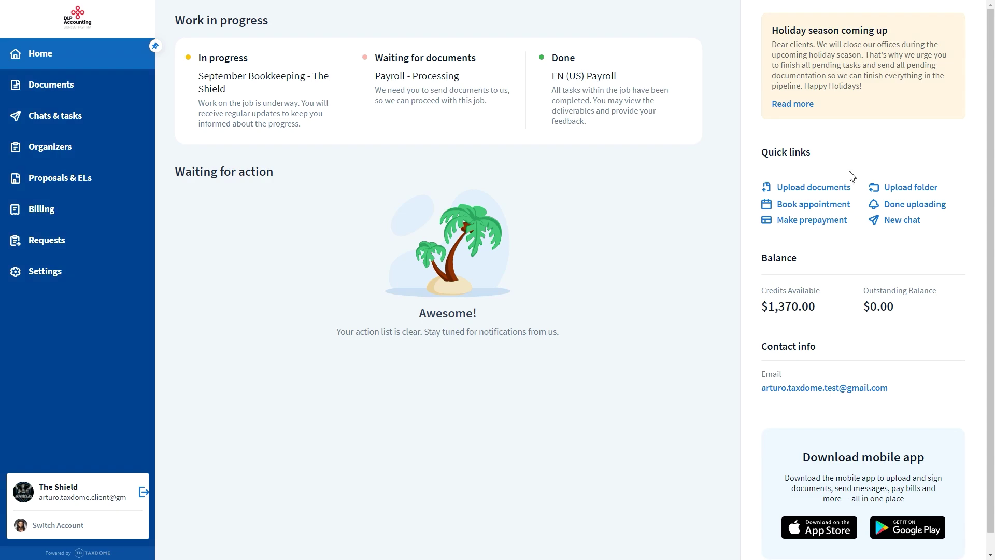
Create a "Quick question" chat asking to change bookkeeping from monthly to biweekly.
{"action": "left_click", "coordinate": [892, 220]}
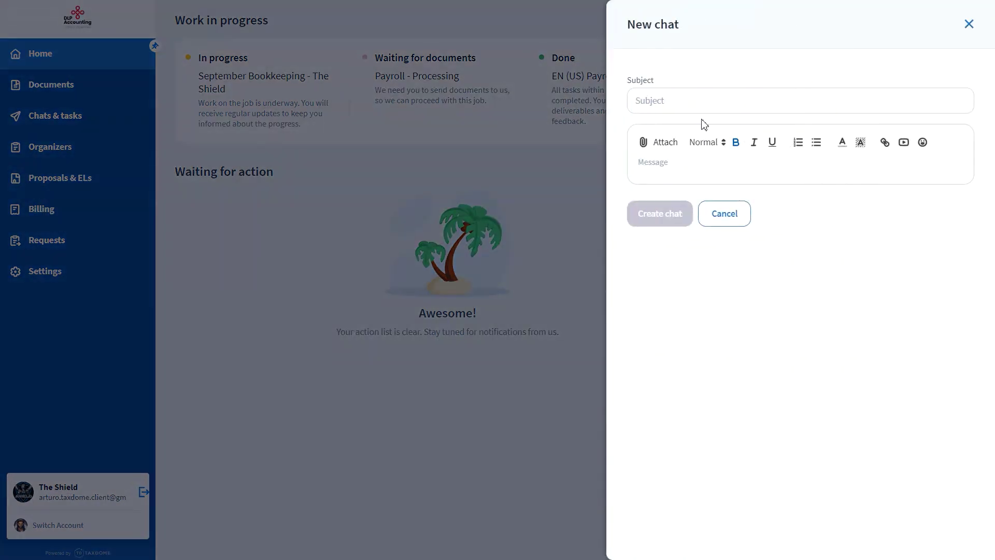
{"action": "left_click", "coordinate": [672, 103]}
{"action": "type", "text": "Quick question"}
{"action": "left_click", "coordinate": [967, 164]}
{"action": "type", "text": "Hello, is there a chance we can change the bookkeeping schedule from monthly to biweekly?"}
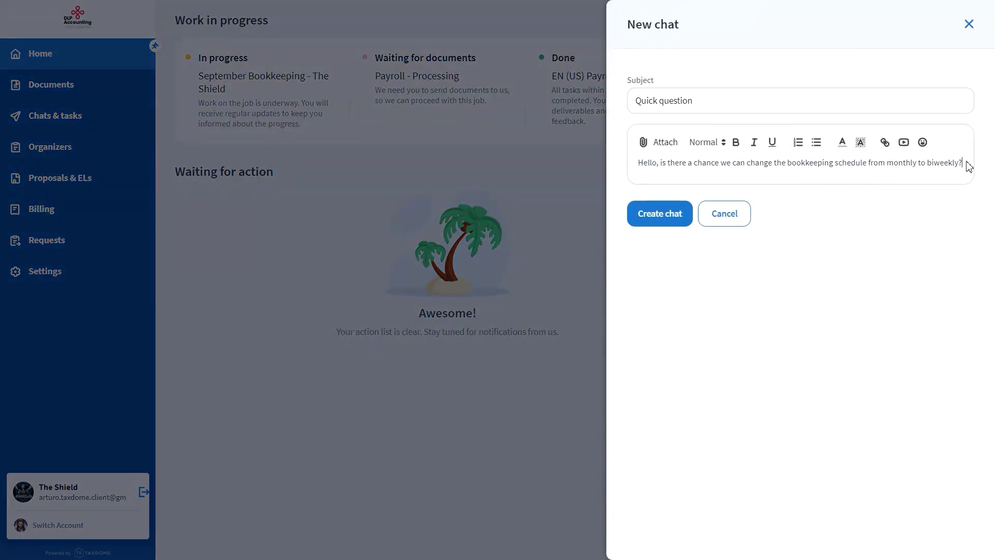
{"action": "left_click", "coordinate": [680, 213]}
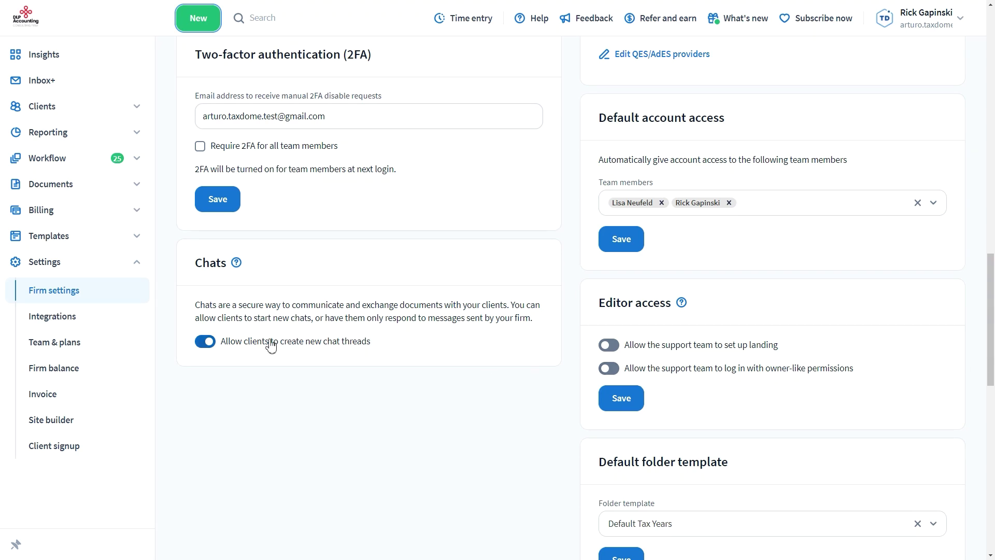
Switch off Allow clients to create new chat threads in the Chats settings.
{"action": "left_click", "coordinate": [213, 344]}
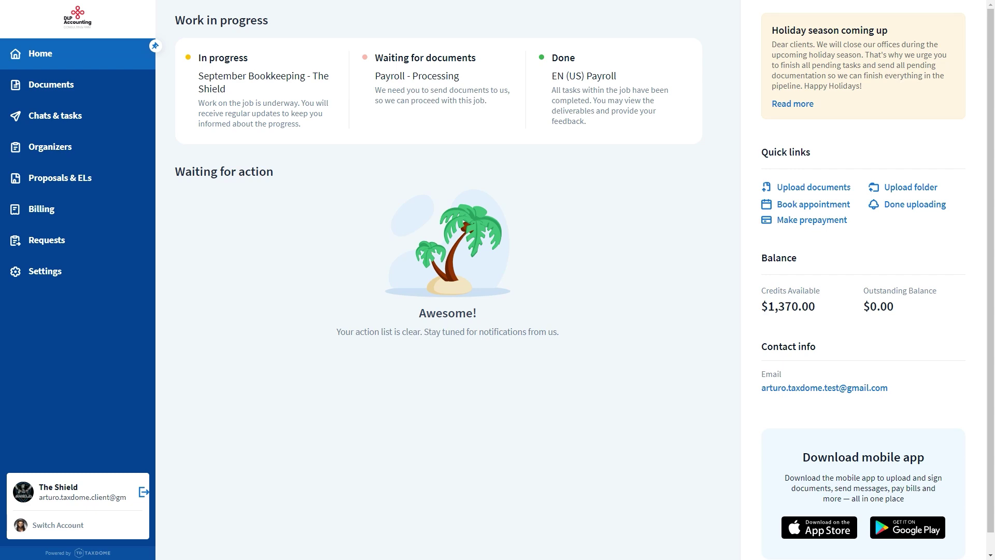
From the client's Organizers, create a new organizer from the Withholding/ES Update Organizer template.
{"action": "left_click", "coordinate": [111, 147]}
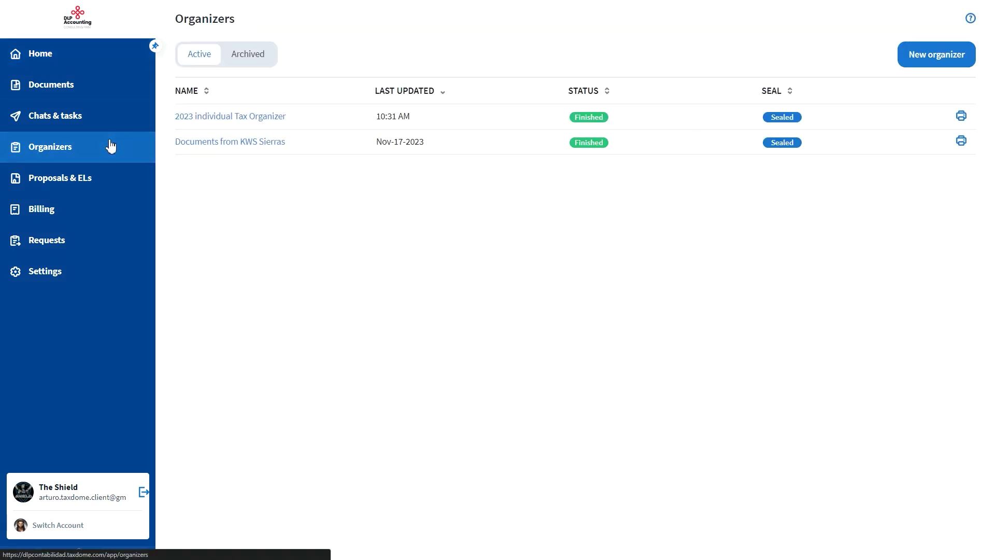
{"action": "left_click", "coordinate": [920, 61]}
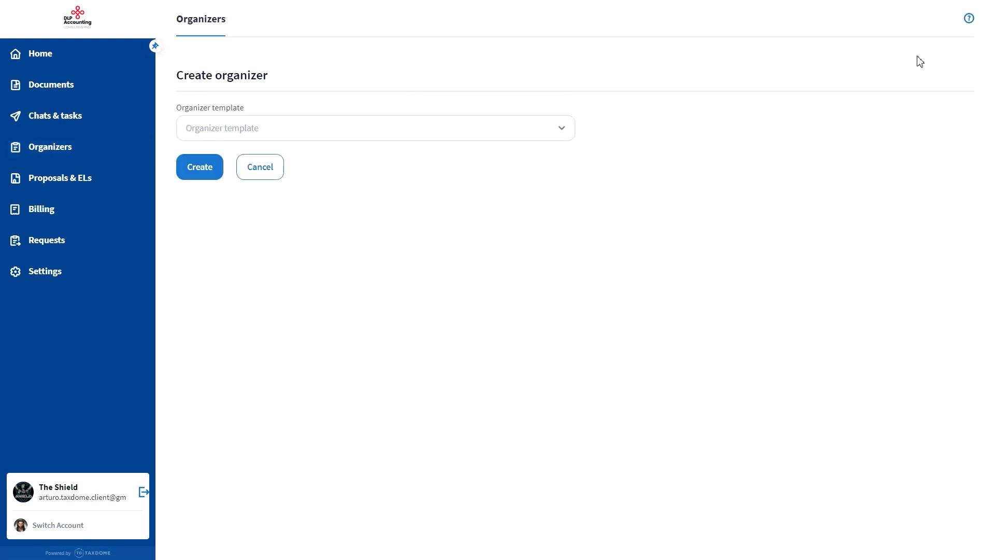
{"action": "left_click", "coordinate": [407, 137]}
{"action": "left_click", "coordinate": [378, 161]}
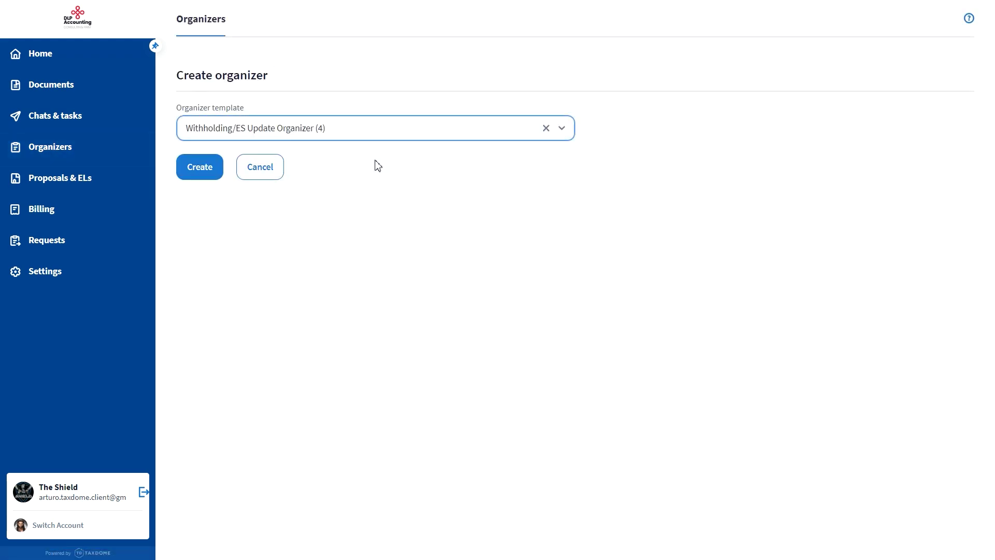
{"action": "left_click", "coordinate": [201, 172]}
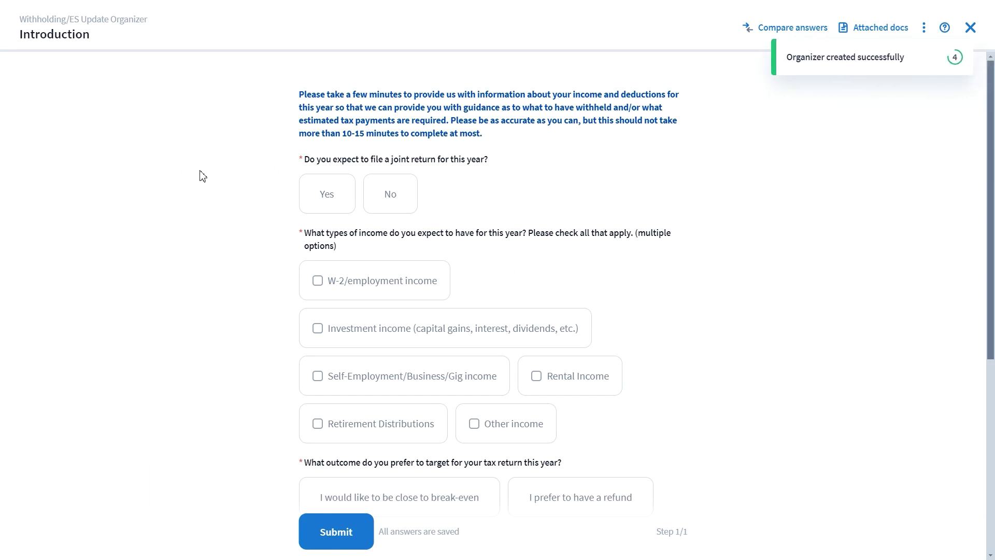